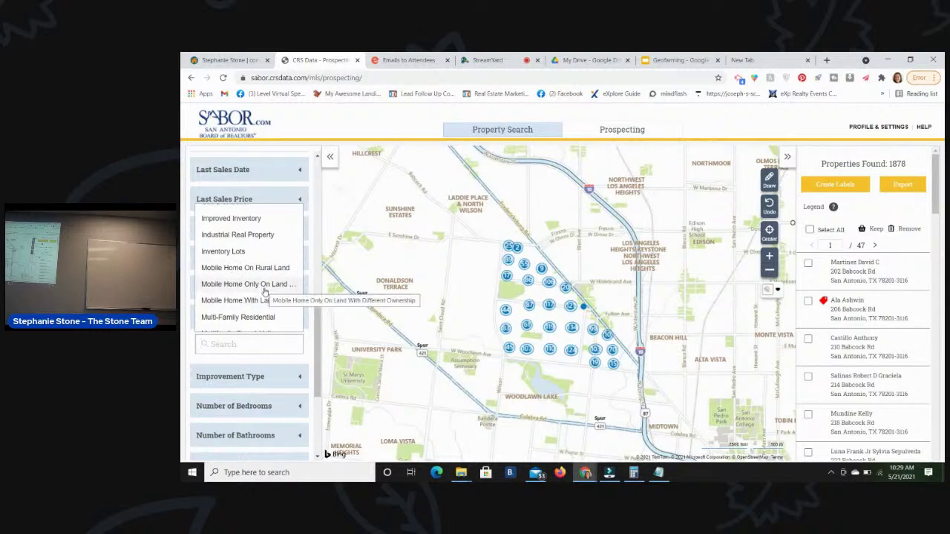
Step: Filter the mapped properties to the types Single Family Residential and Single-Structure Prop W/O Agr
scroll(265, 292, down, 5)
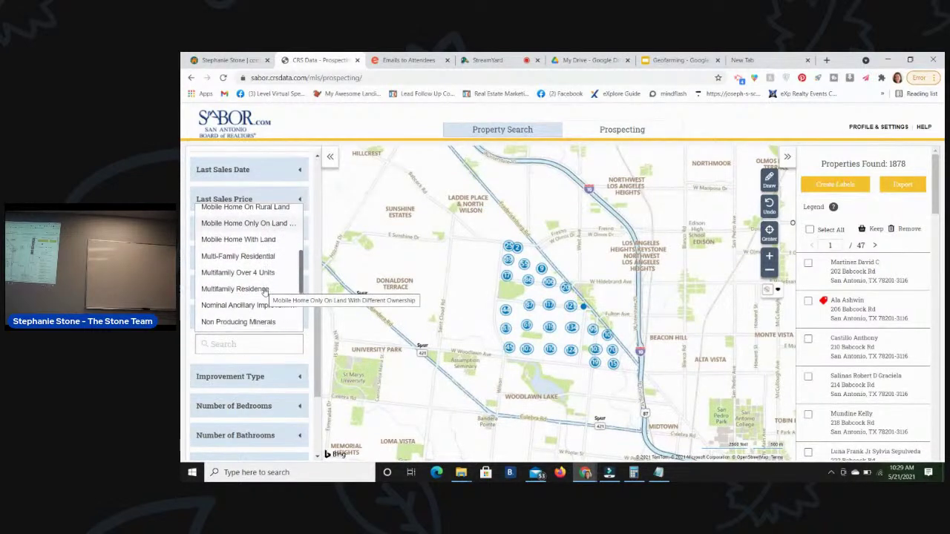
scroll(265, 292, down, 2)
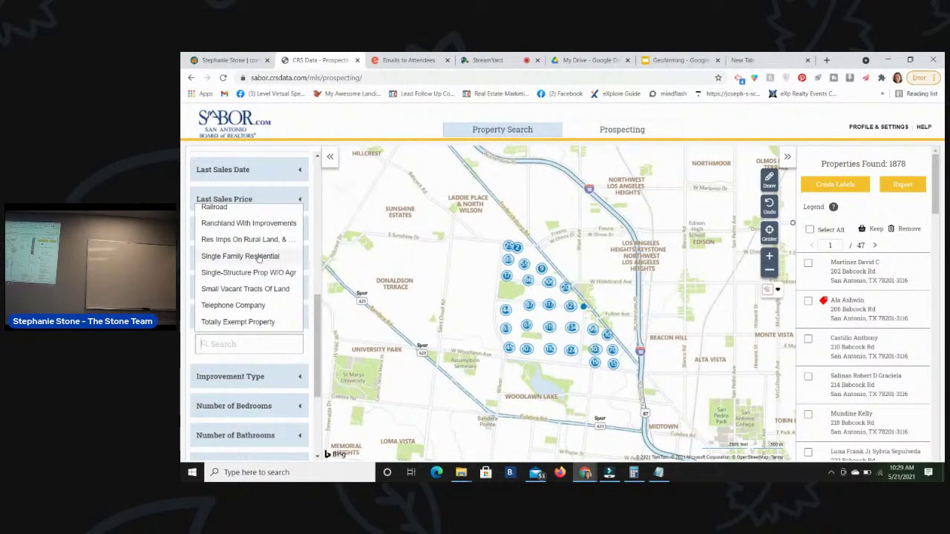
click(260, 256)
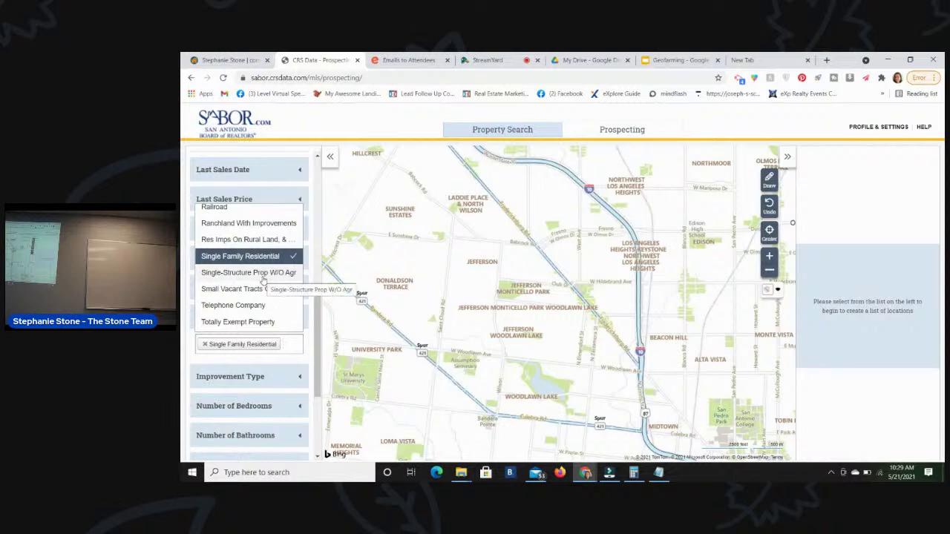
click(263, 273)
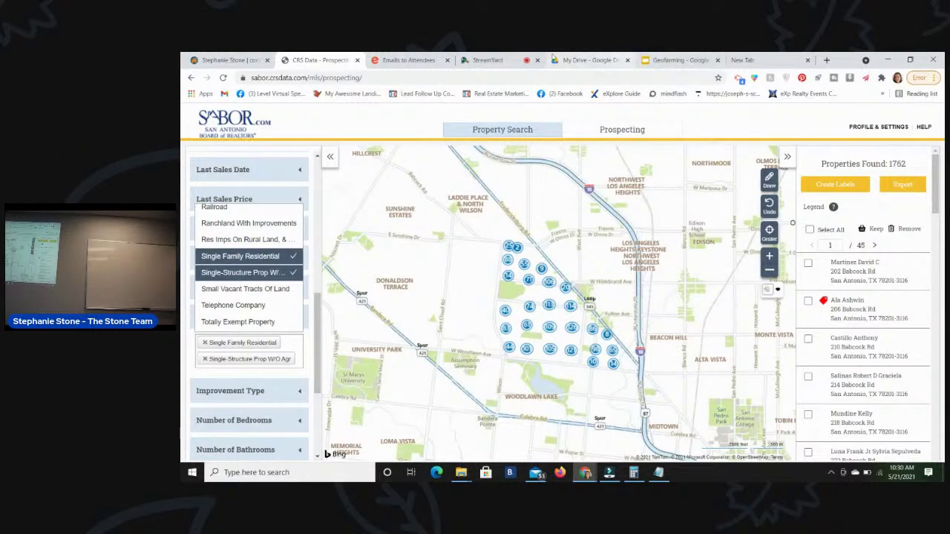
Step: Switch to connectMLS and open the classic listings search for the Single Residential class
click(232, 60)
click(759, 133)
click(324, 119)
mouse_move(341, 148)
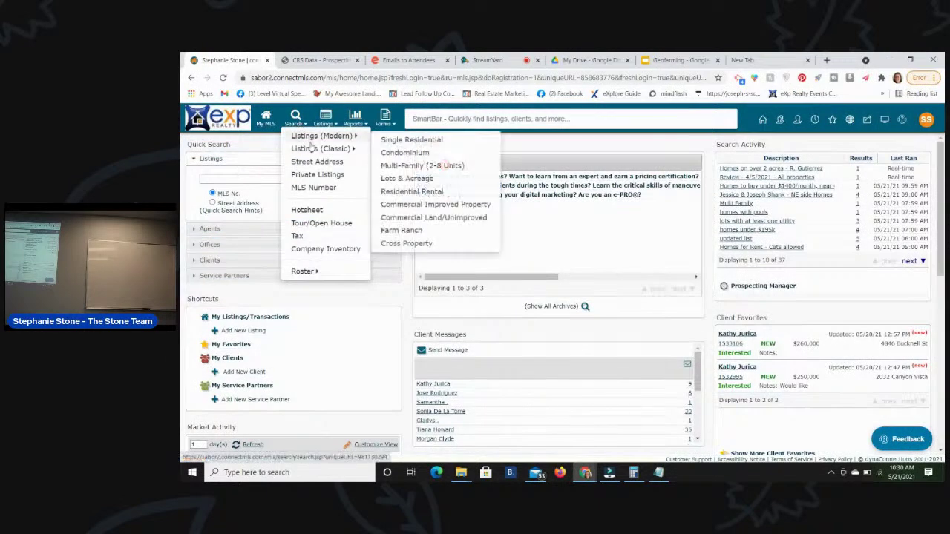
click(385, 155)
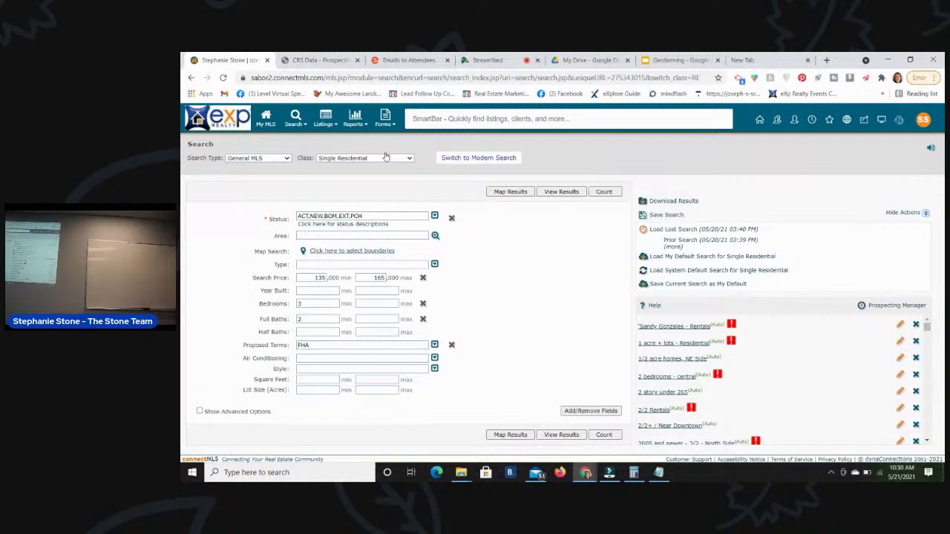
Step: Clear the existing search price, bedrooms, full baths and proposed terms criteria from the search form
click(422, 279)
click(423, 297)
click(423, 314)
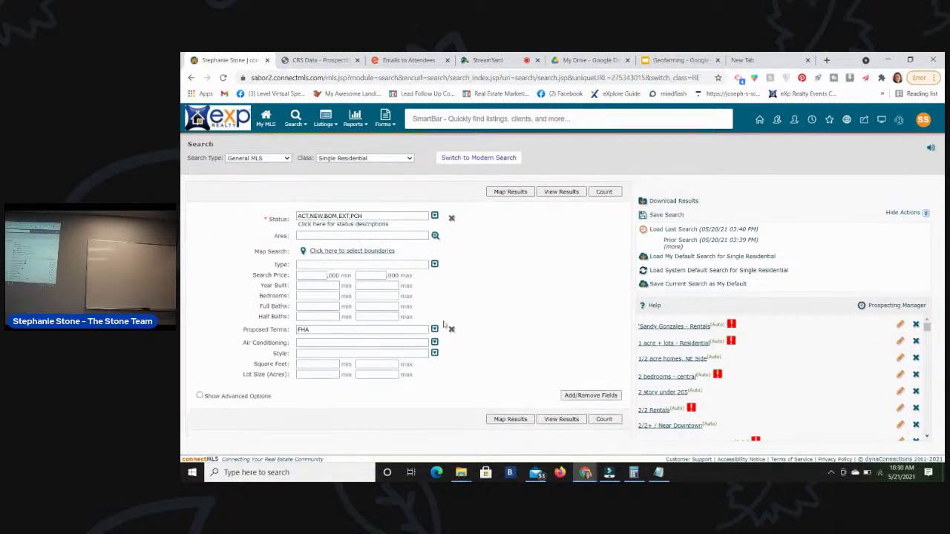
click(451, 329)
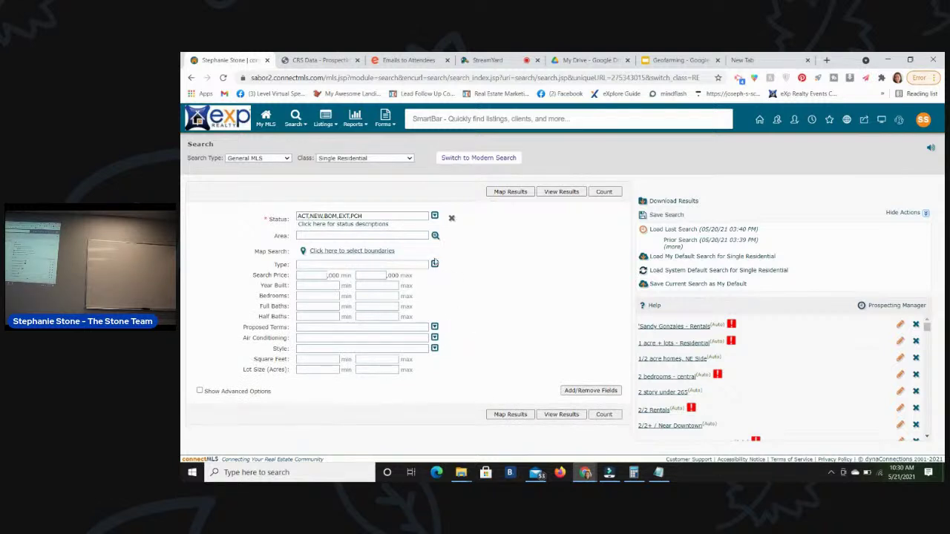
Step: Set the listing type criteria to Single Family Detached and Garden/Patio Home/Detchd
click(435, 265)
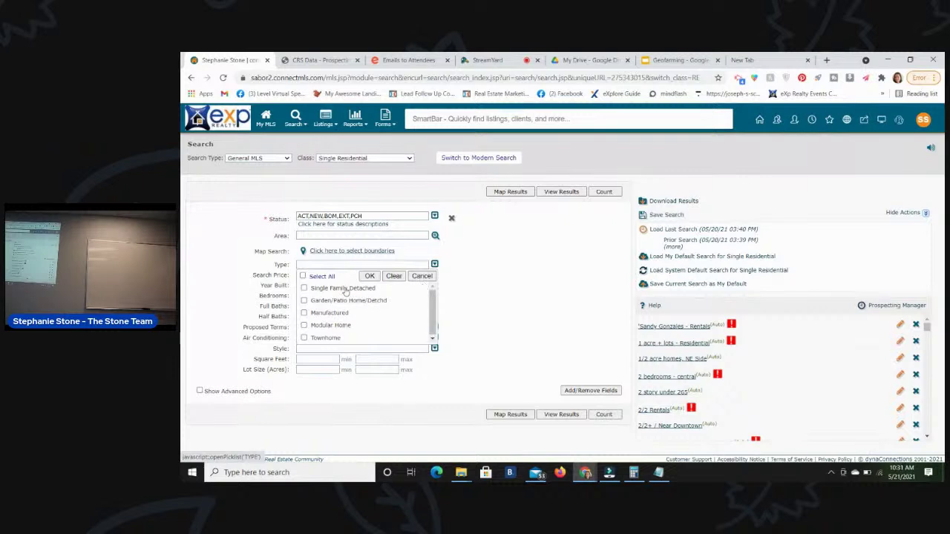
click(304, 289)
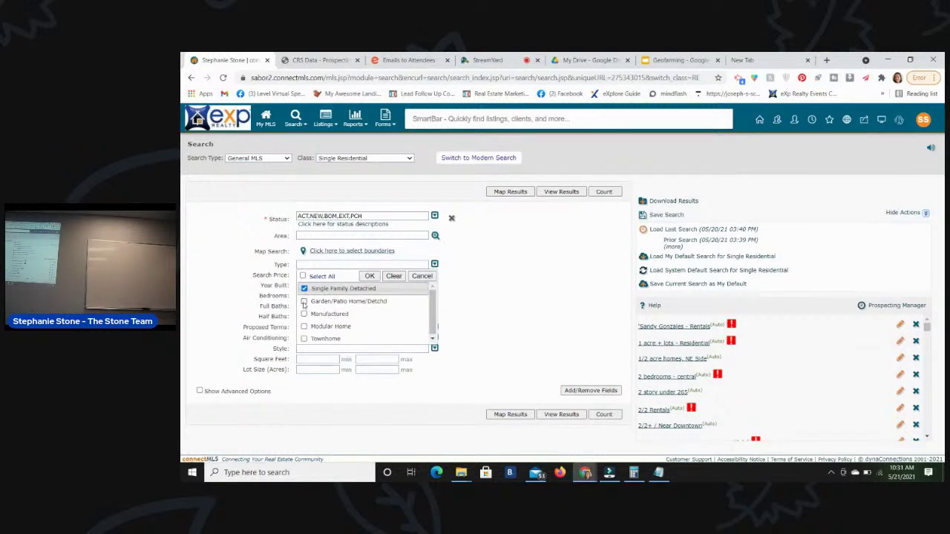
click(303, 302)
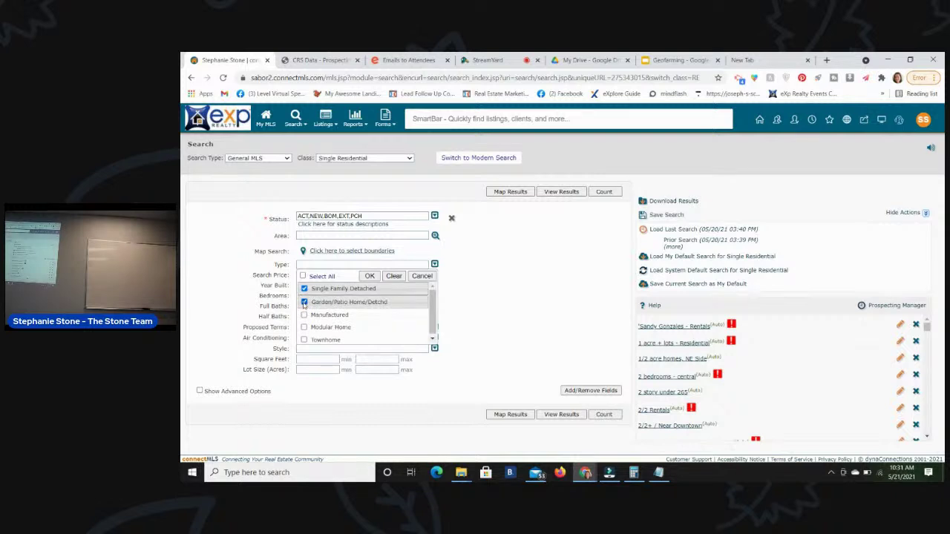
scroll(317, 319, down, 1)
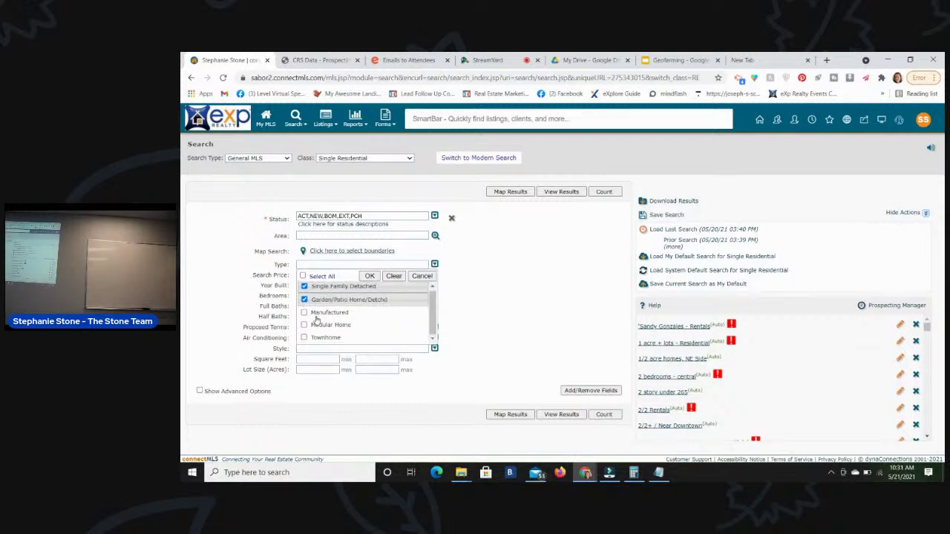
click(367, 276)
click(575, 399)
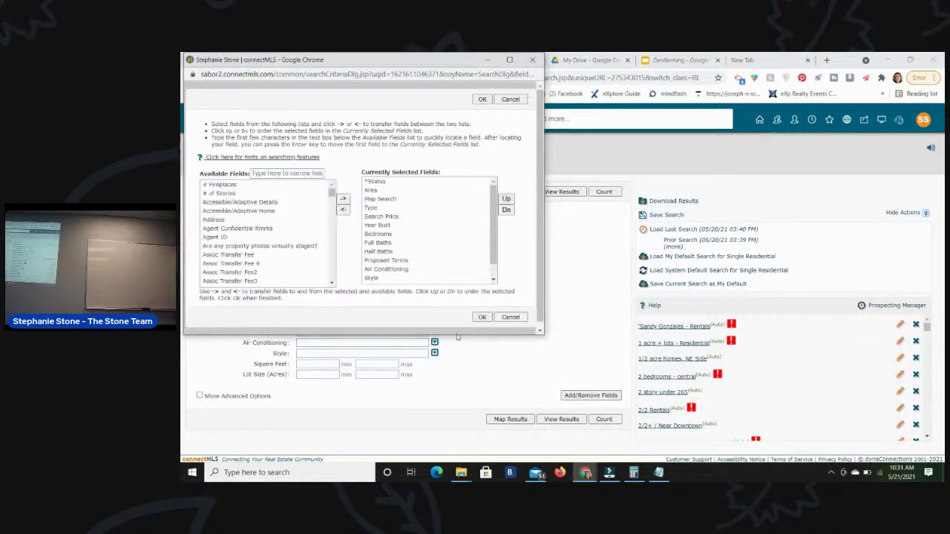
click(532, 59)
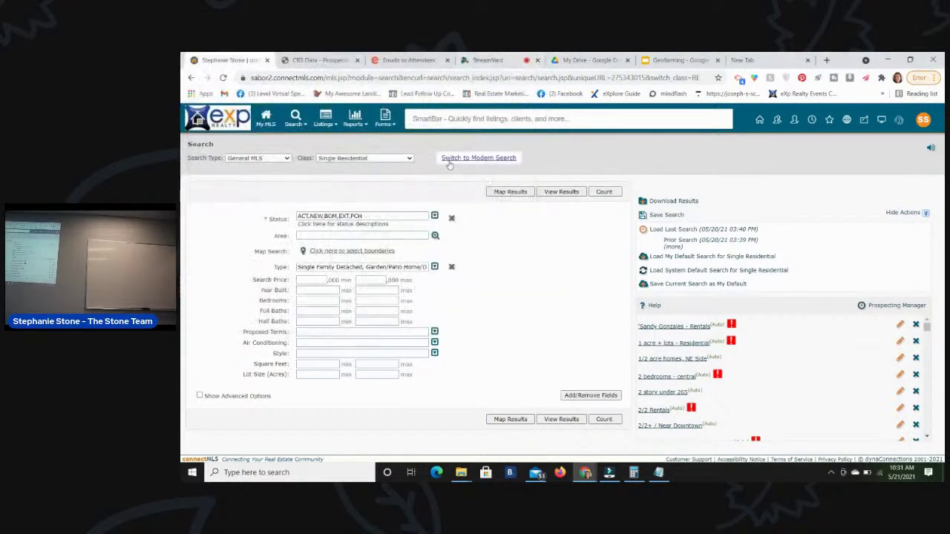
Step: Set the status criteria to Active Option, Sold and Pending, deselecting Active, New, Back on Market, Extended and Price Change
click(434, 216)
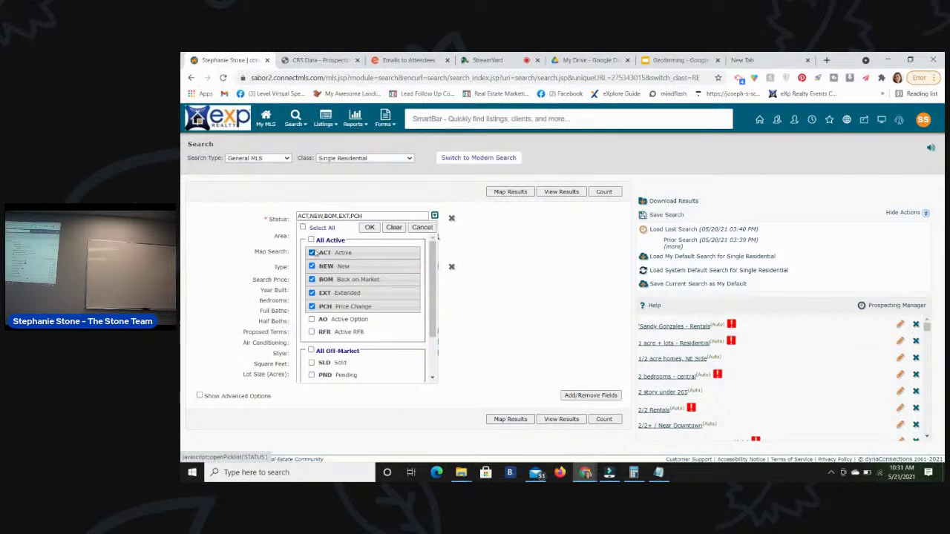
click(312, 253)
click(312, 265)
click(312, 277)
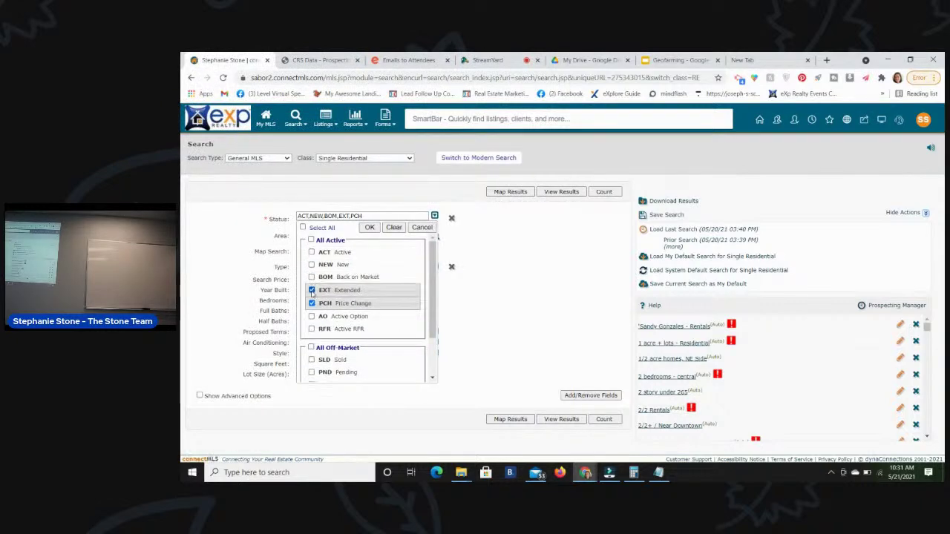
click(312, 289)
click(311, 303)
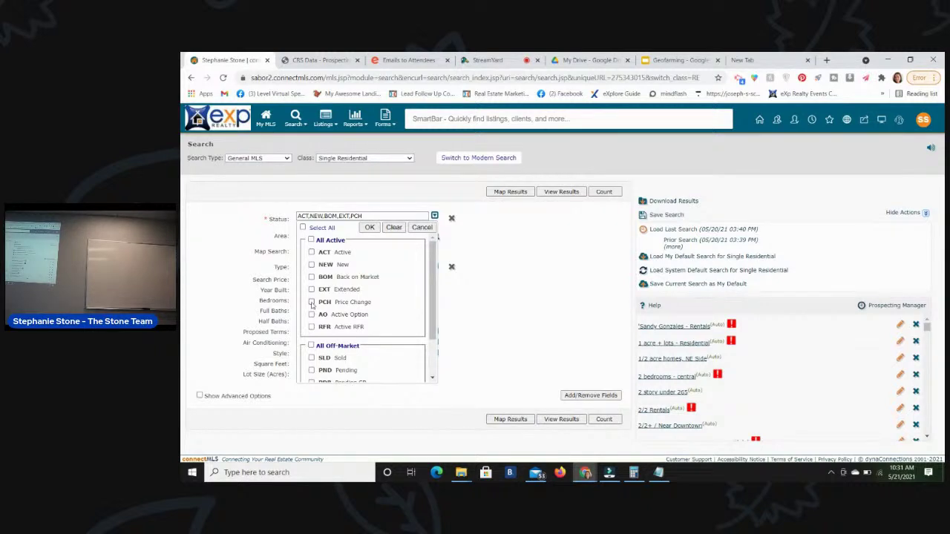
scroll(315, 334, down, 1)
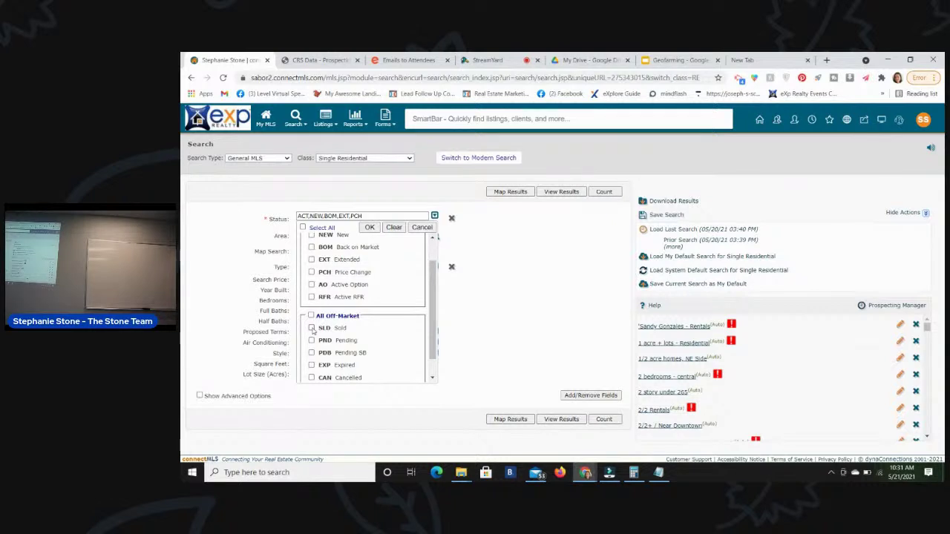
click(311, 329)
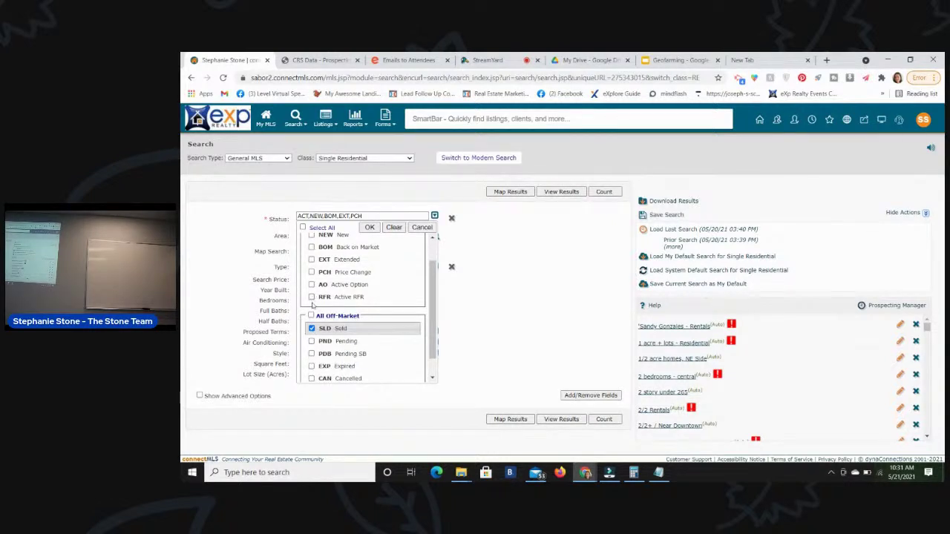
click(311, 342)
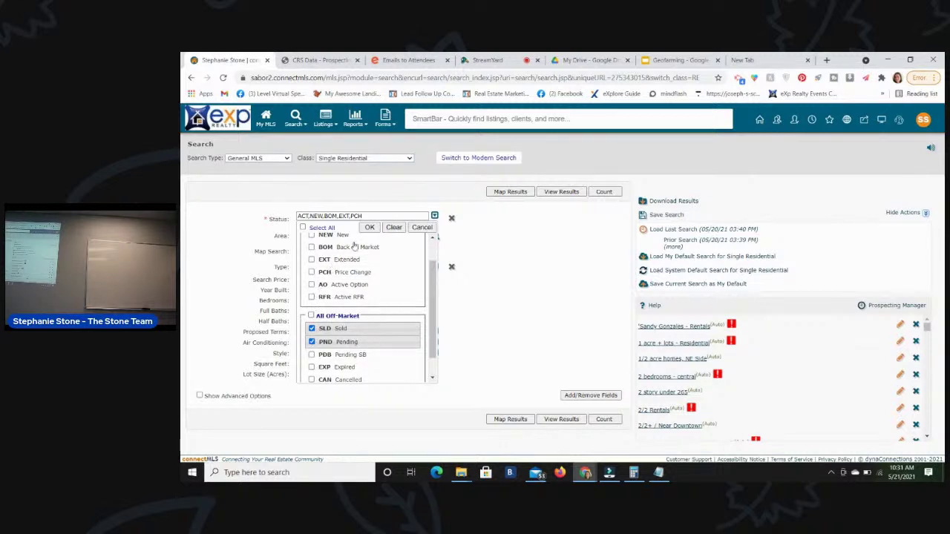
click(312, 285)
click(368, 228)
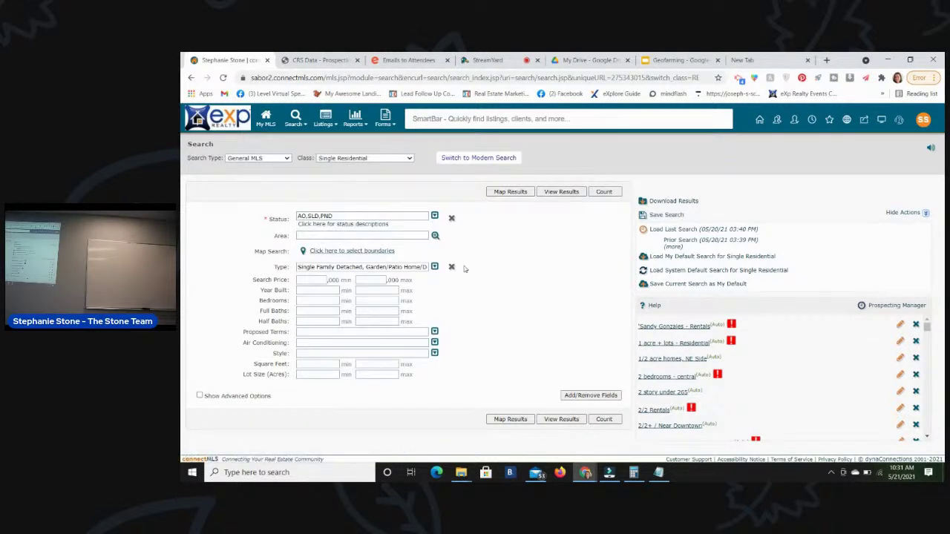
Step: Add the Closing Date field to the search form's criteria
click(583, 397)
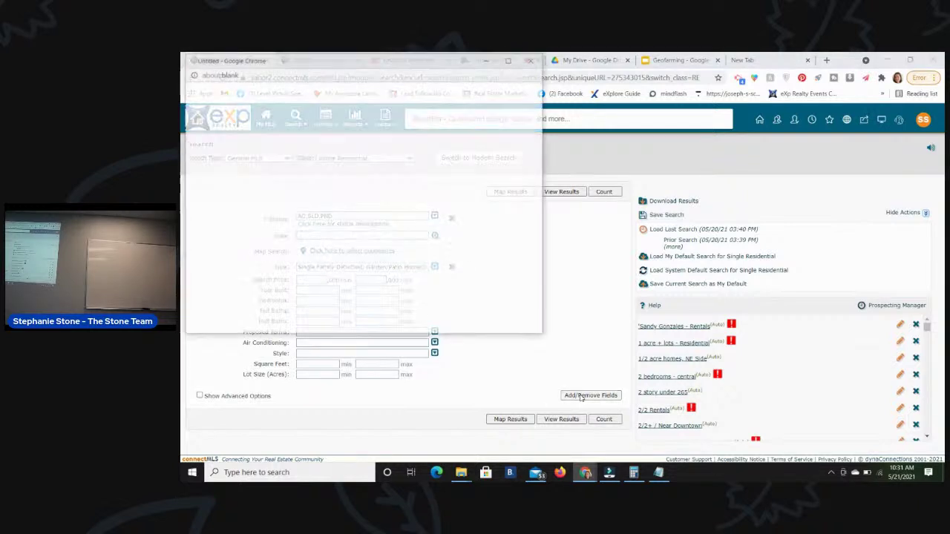
click(282, 173)
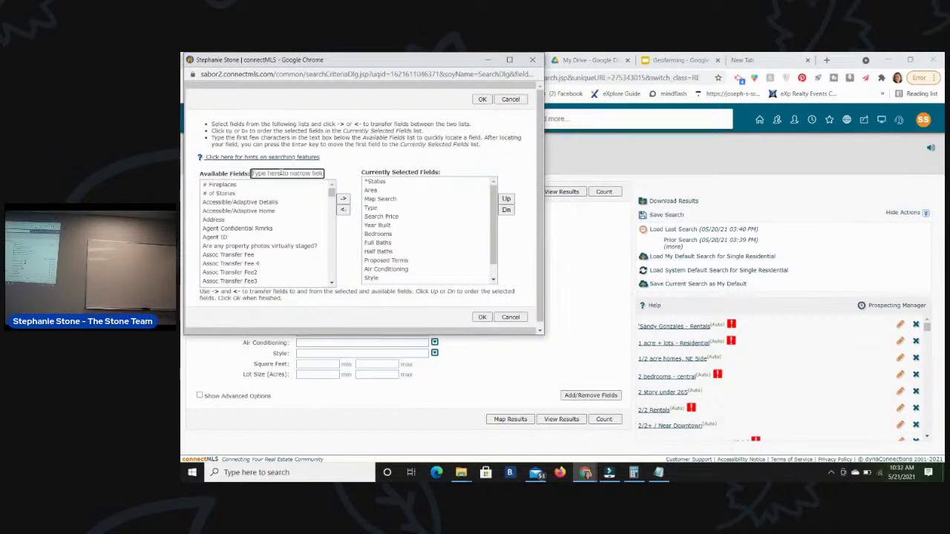
text(clo)
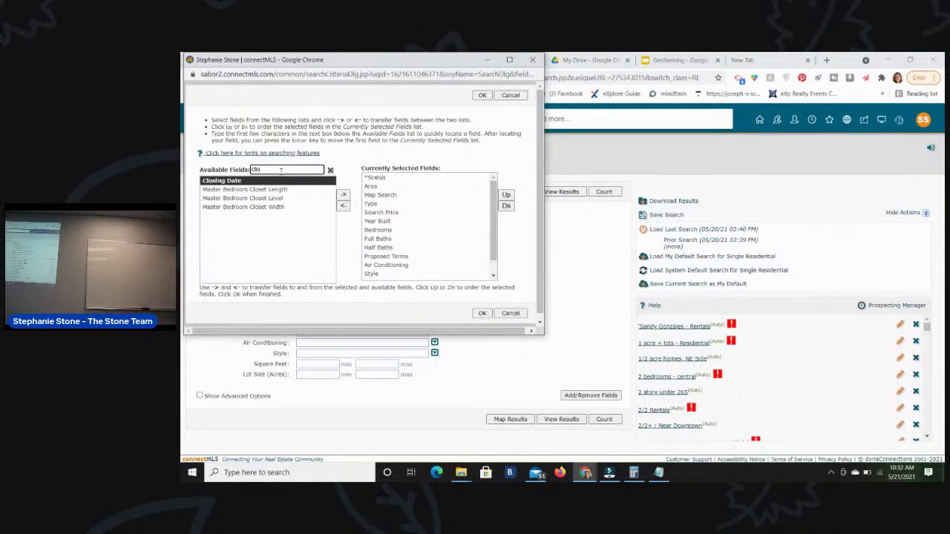
click(343, 195)
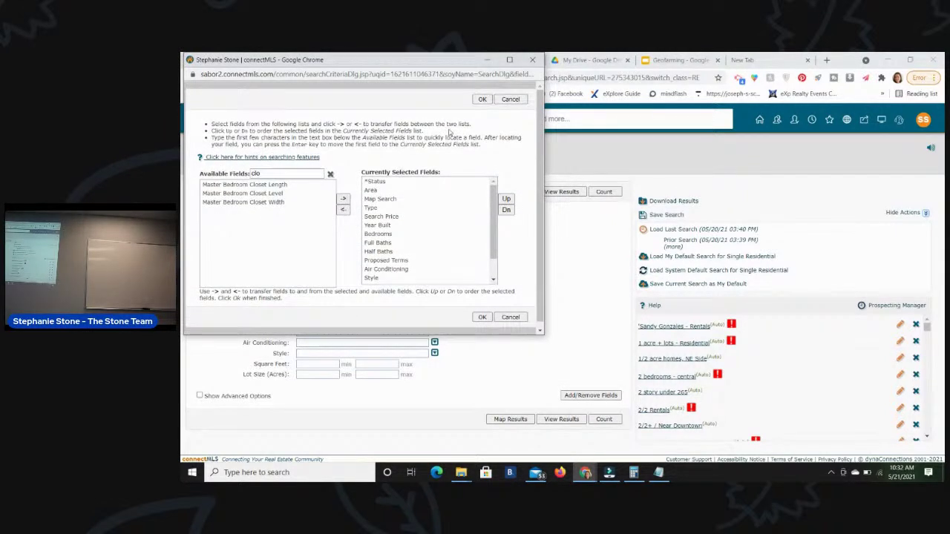
click(482, 99)
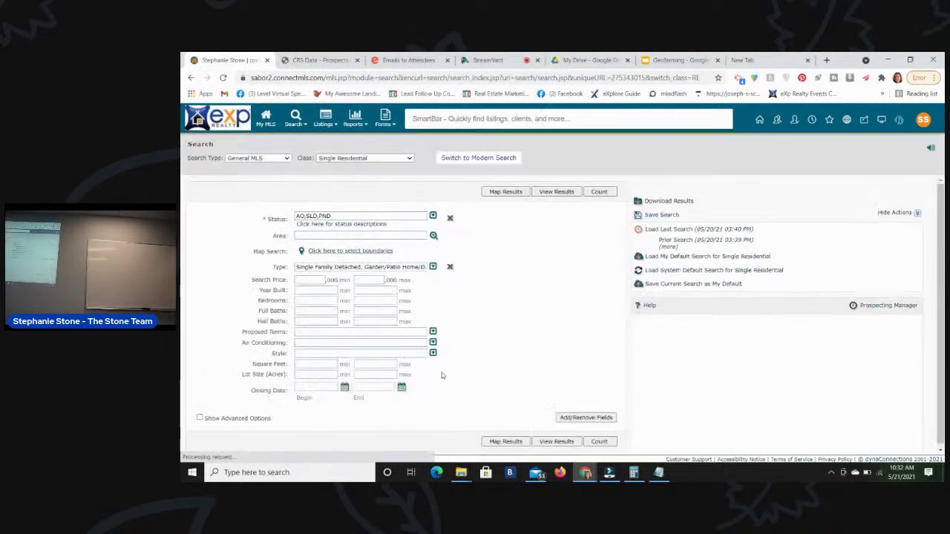
Step: Set the closing date range from 05/01/2020 to 05/21/2021 and count the matching listings
click(344, 388)
click(405, 317)
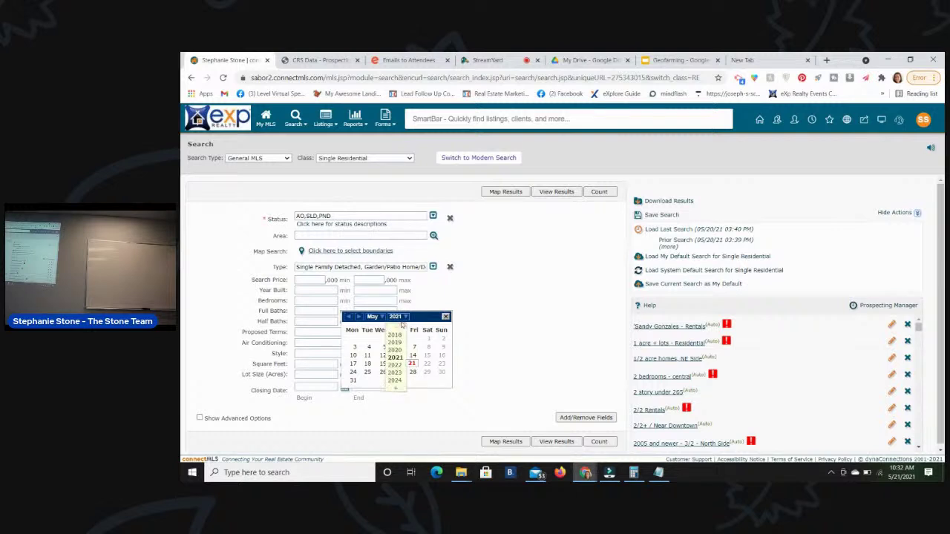
click(403, 348)
click(413, 340)
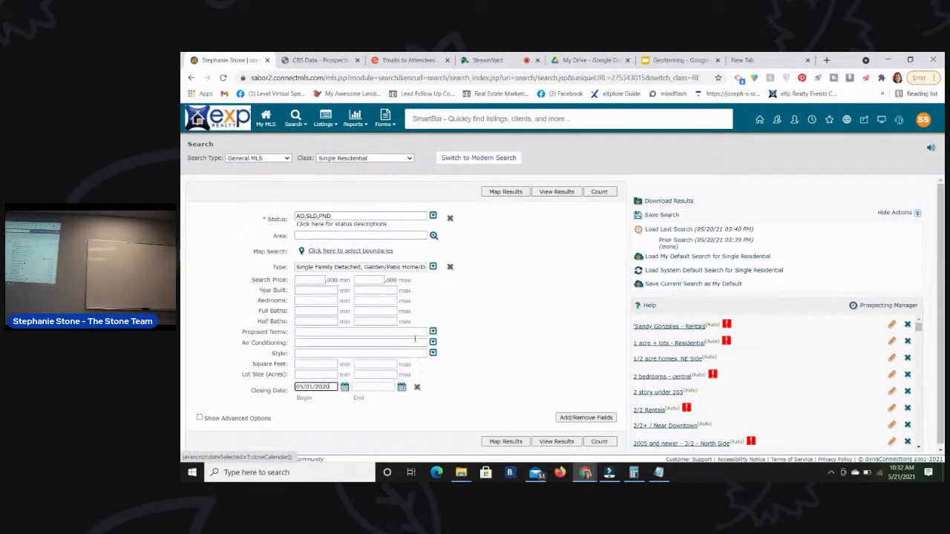
click(401, 387)
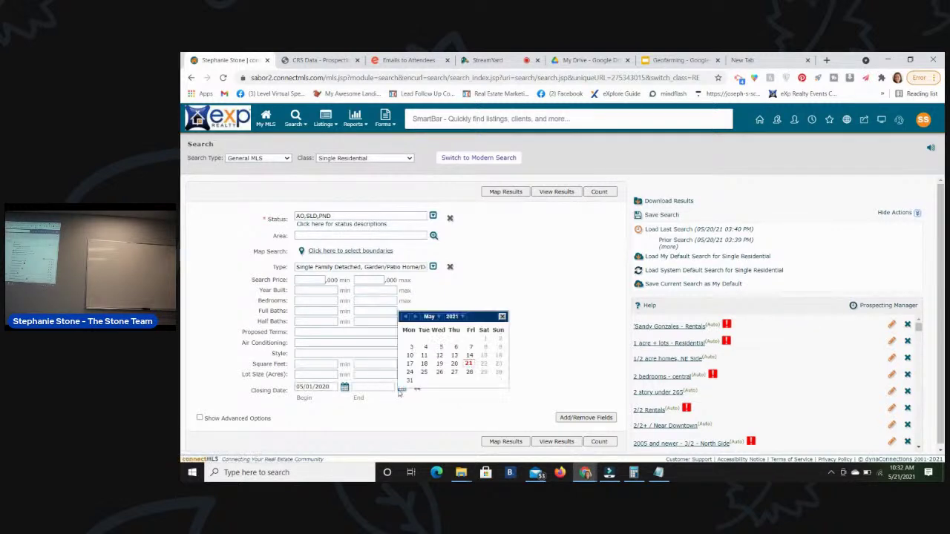
click(467, 368)
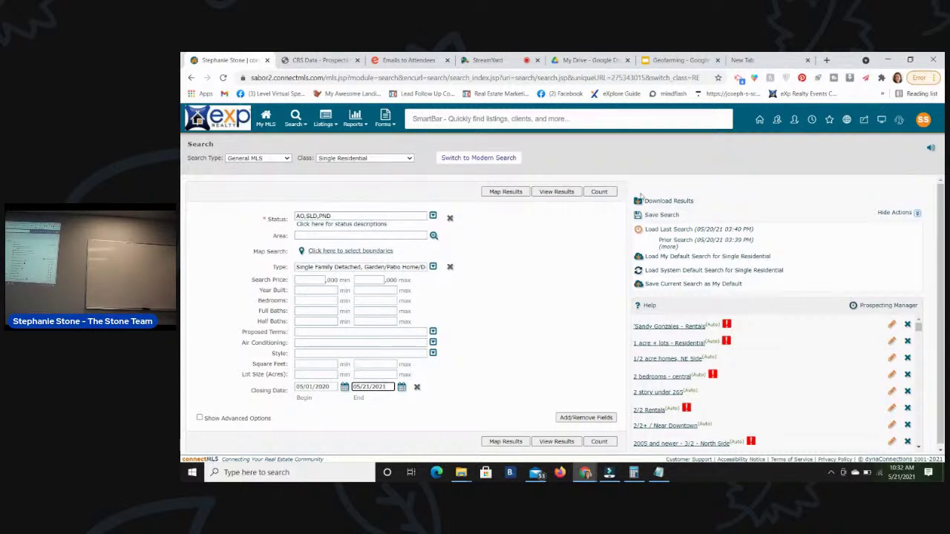
click(603, 192)
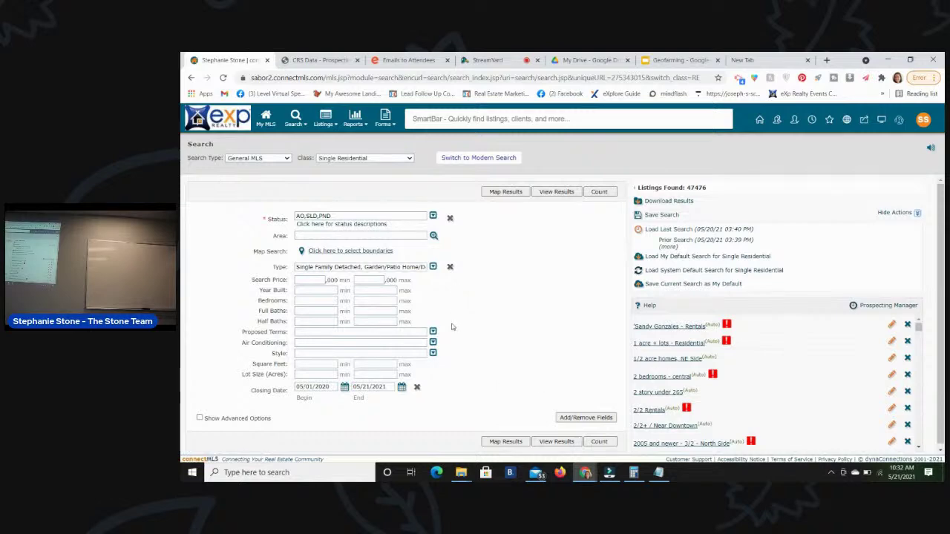
Step: Add the Subdivision (Legal Name) field to the search form's criteria
click(586, 417)
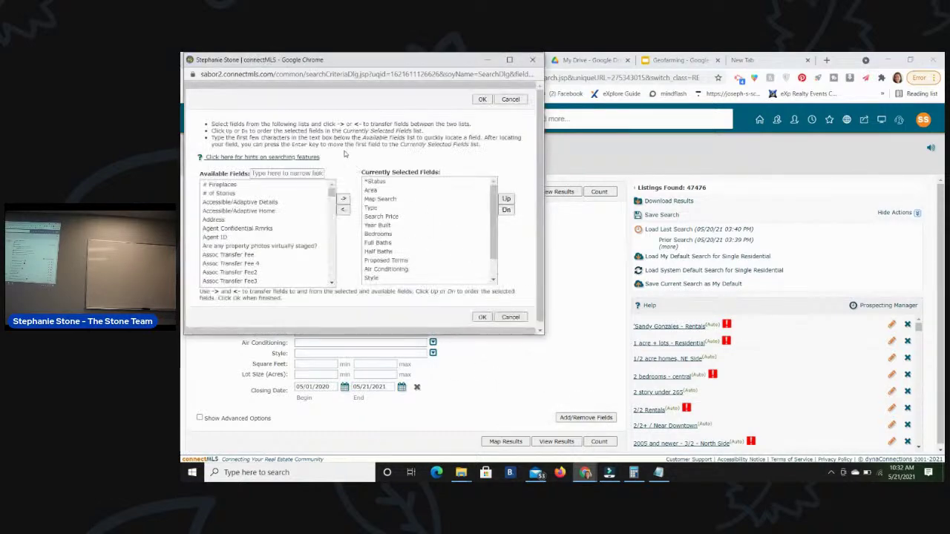
click(310, 173)
text(sub)
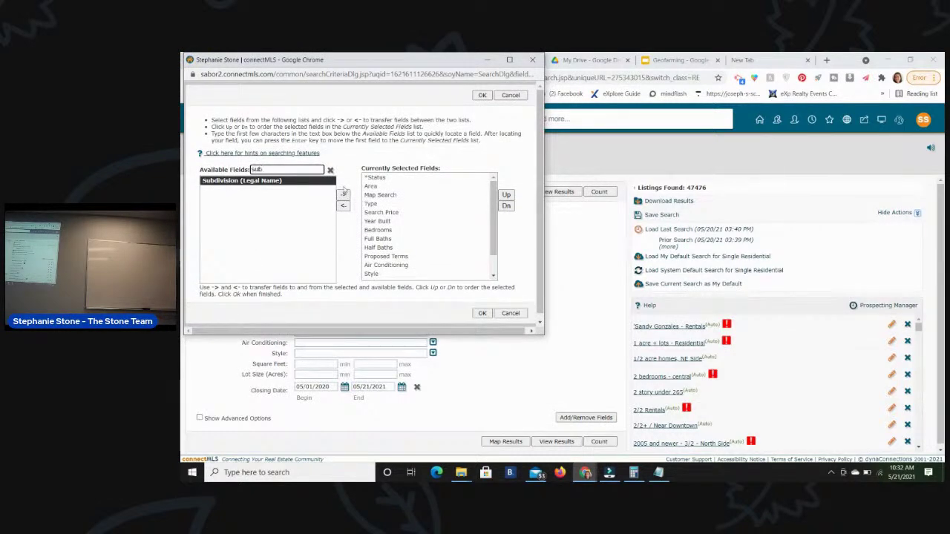
click(344, 193)
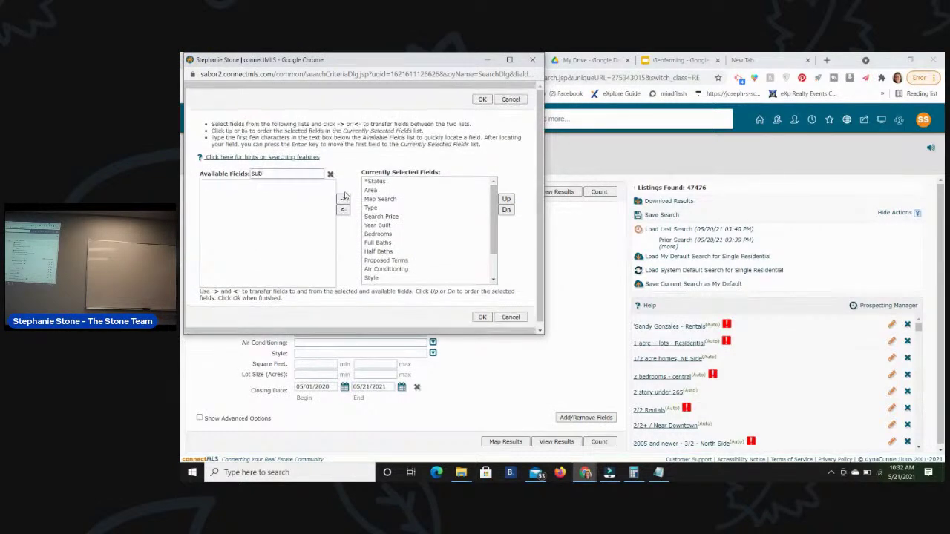
click(481, 100)
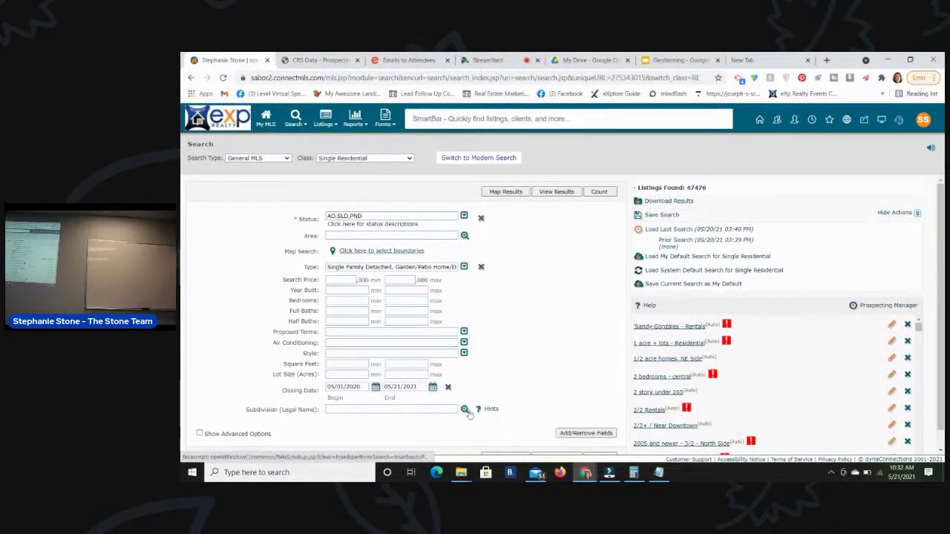
Step: Look up subdivisions containing "monti" and add Monticello Park and Monticello ParkHistSA to the search criteria
click(465, 409)
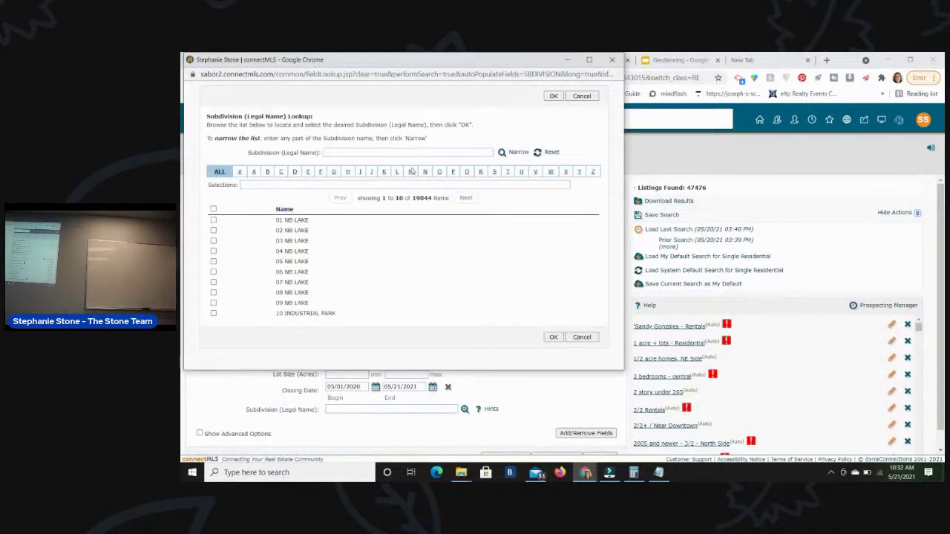
click(408, 153)
text(monti)
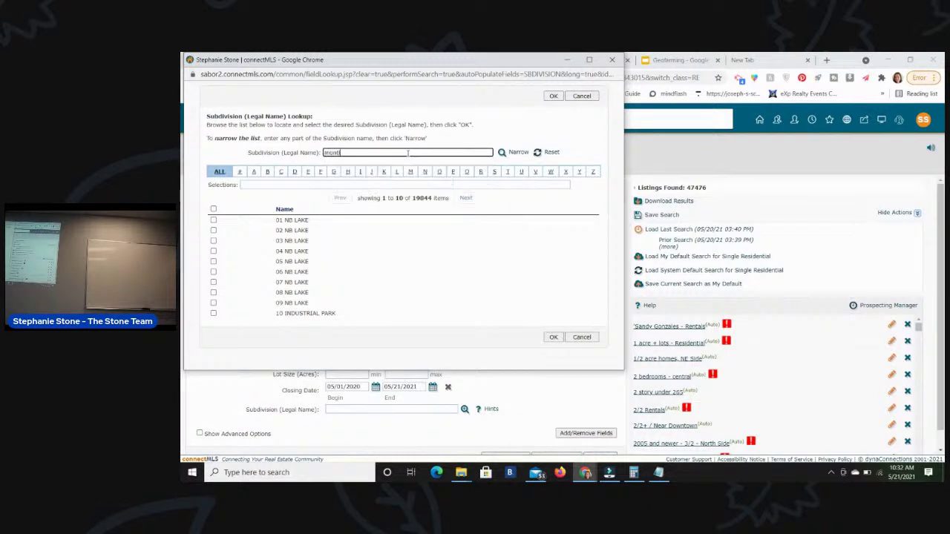
click(500, 153)
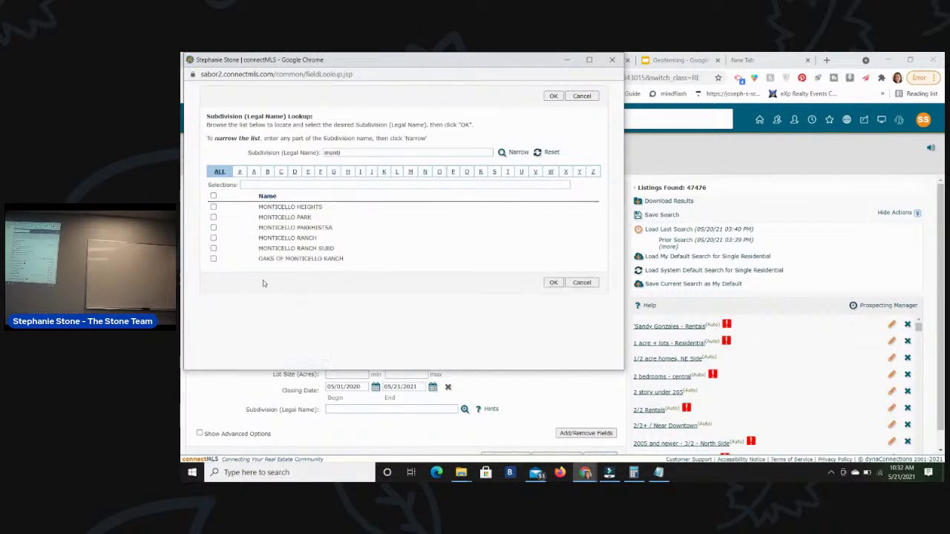
click(213, 227)
click(213, 217)
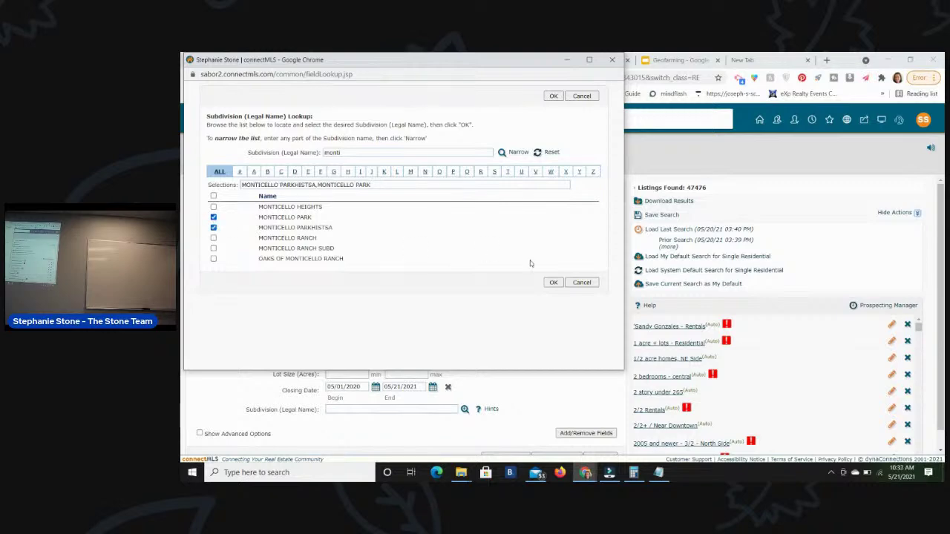
click(553, 283)
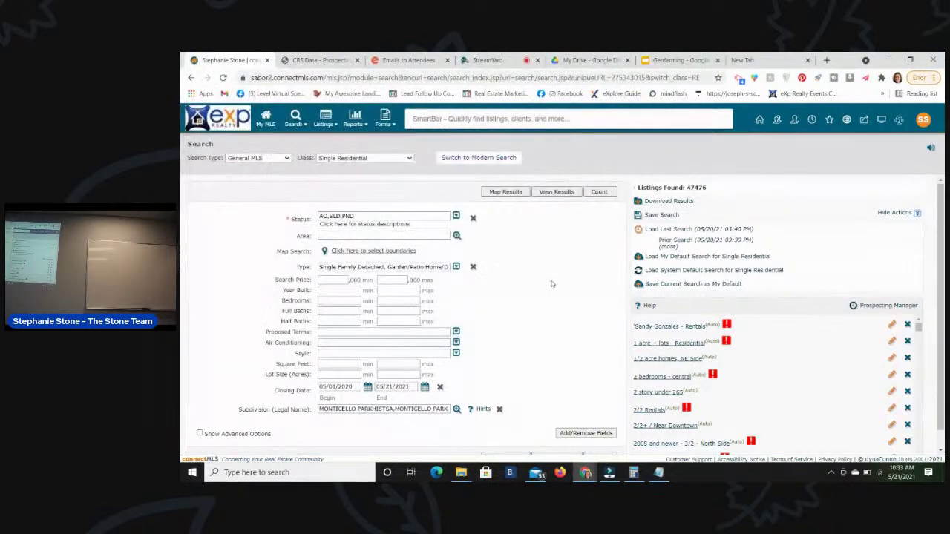
Step: Look up "woodlawn" subdivisions and add Woodlawn Terr Historic and Woodlawn Terrace to the subdivision criteria
click(458, 409)
click(392, 152)
text(woodlawn)
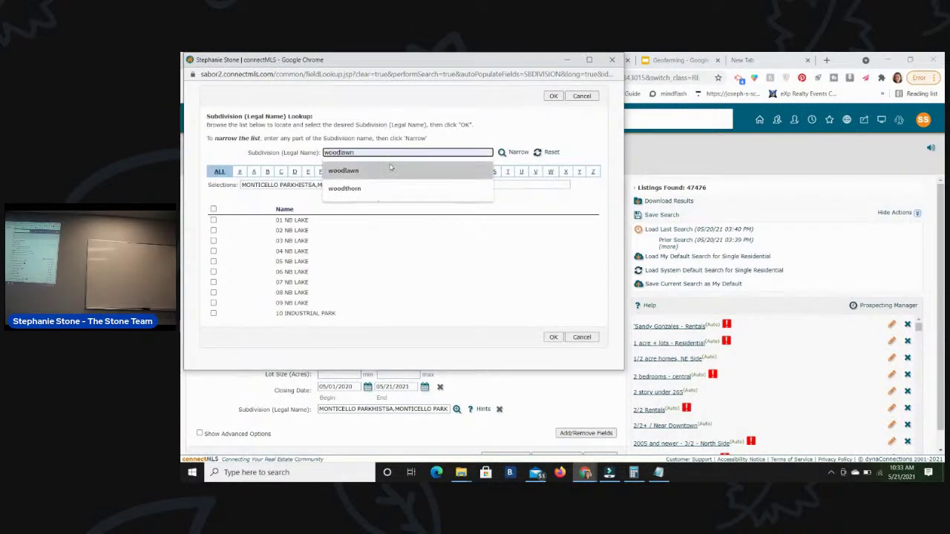
click(388, 170)
click(503, 154)
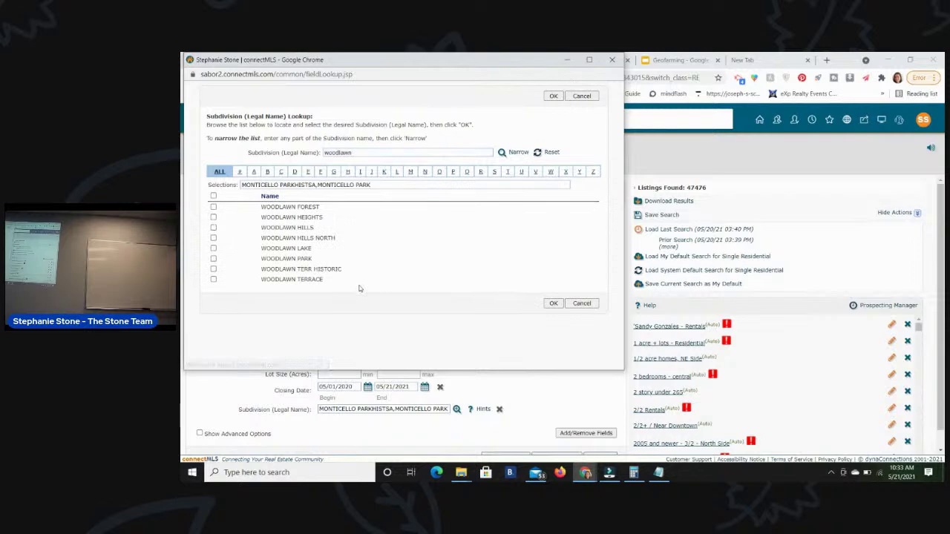
click(214, 269)
click(214, 279)
click(553, 303)
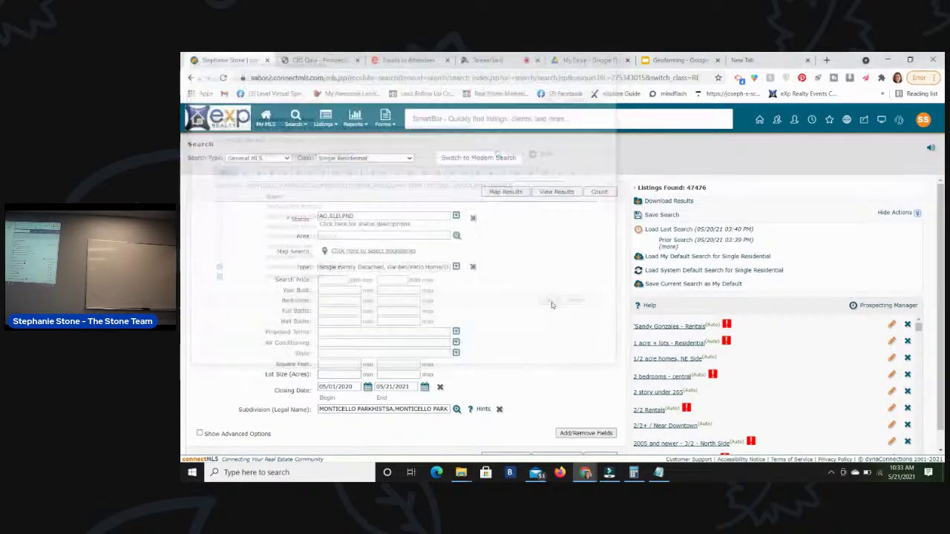
Step: Check the farm area map in CRS Data and count the MLS listings matching the chosen subdivisions
click(653, 65)
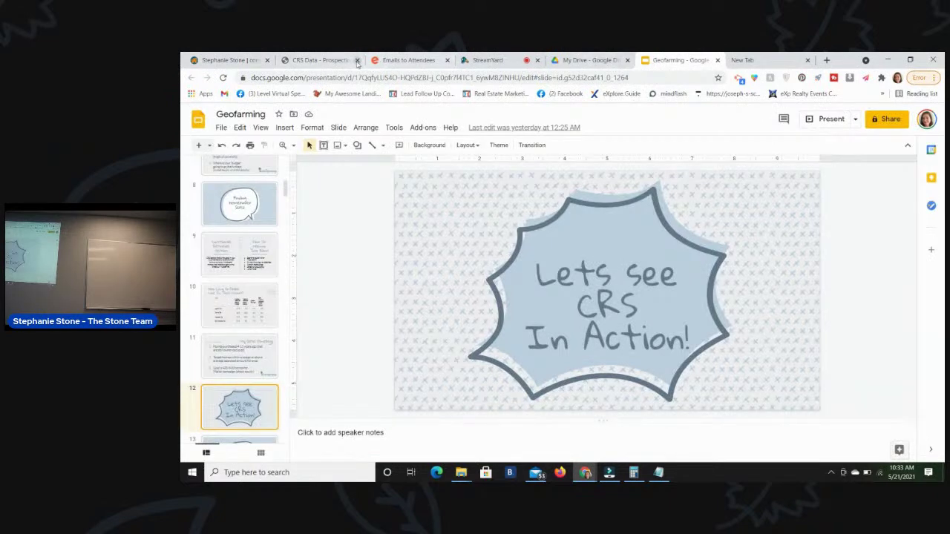
click(321, 60)
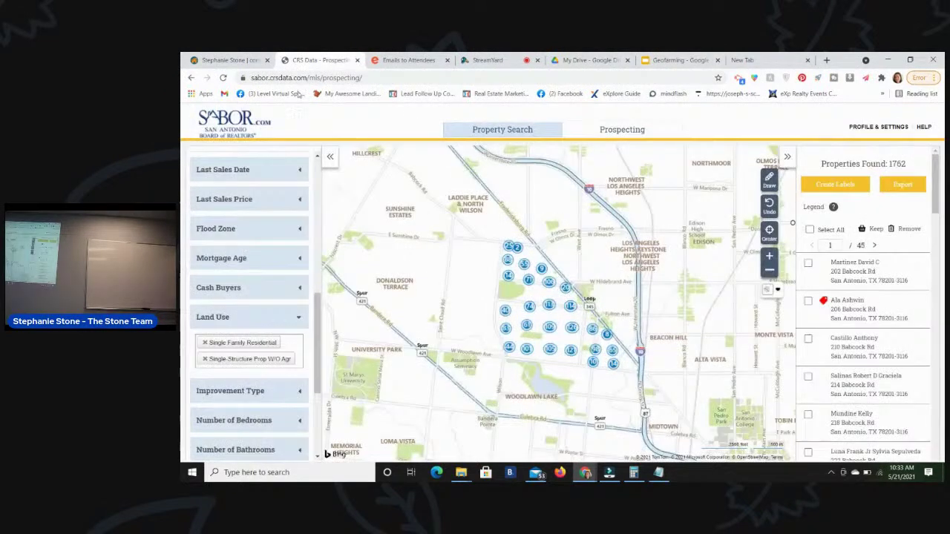
click(227, 60)
click(600, 193)
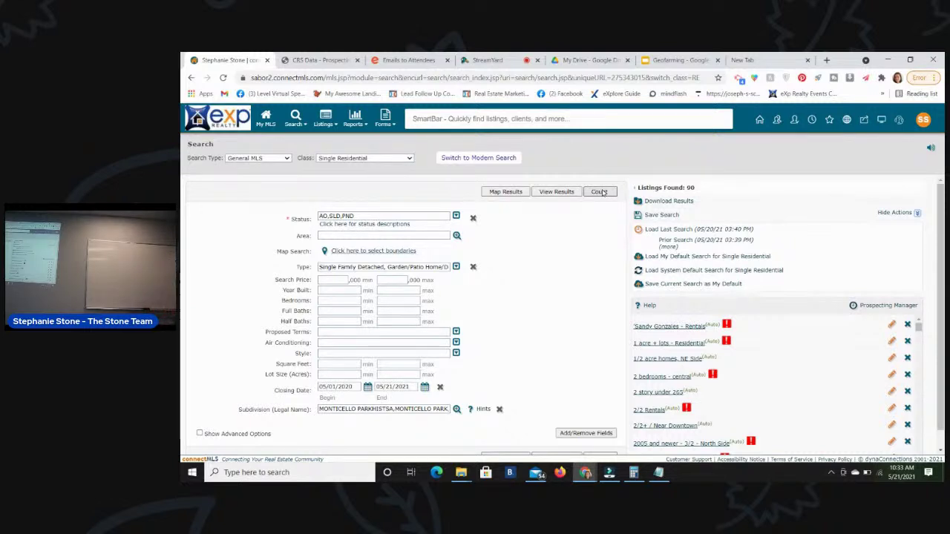
Step: Compare the farm area's property total in CRS Data with the number of matching listings in connectMLS
click(317, 61)
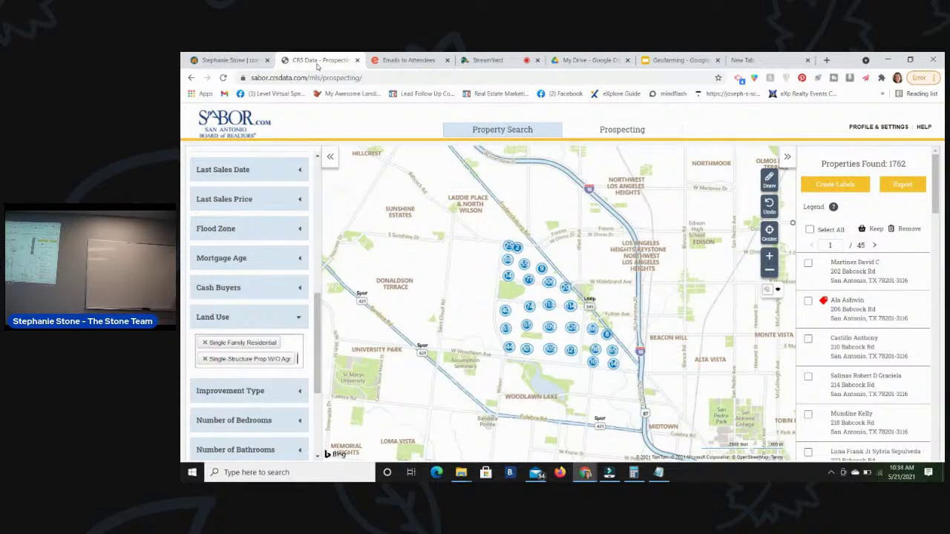
click(214, 62)
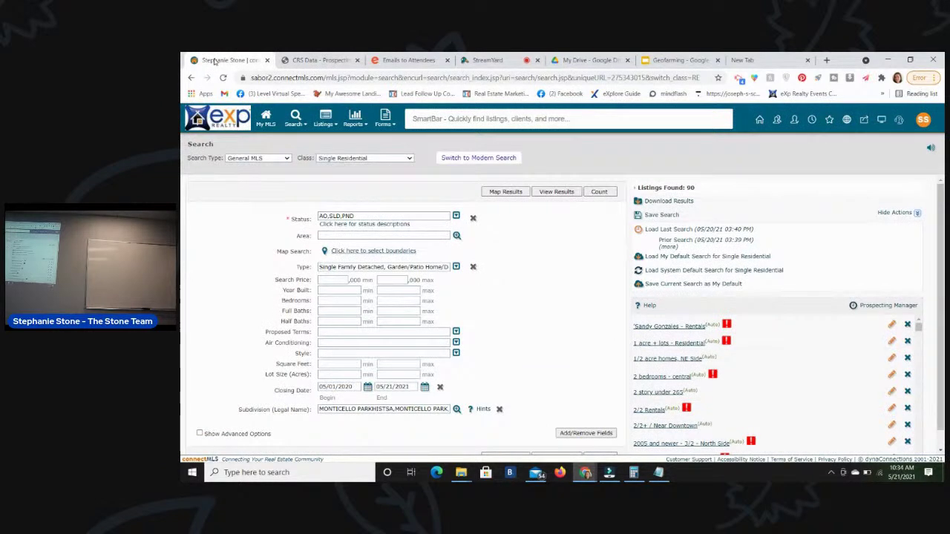
click(298, 59)
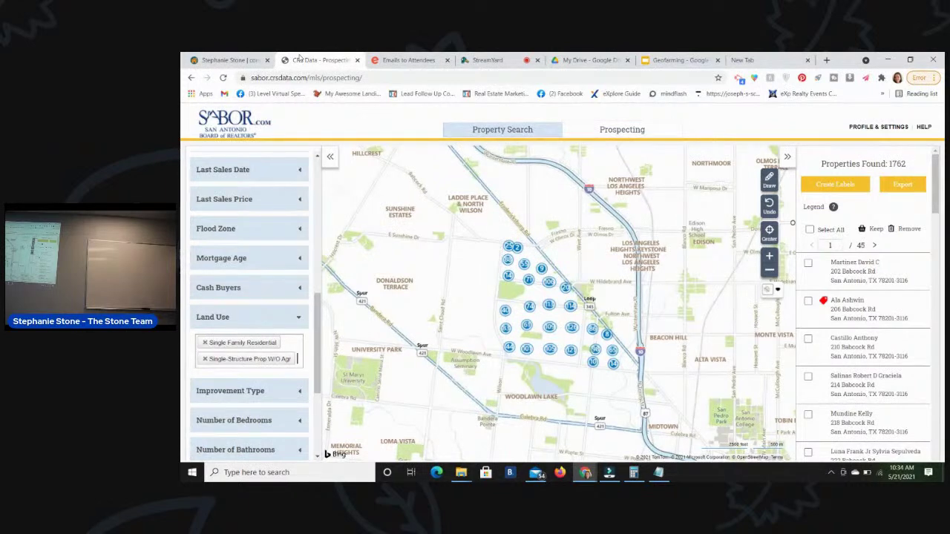
click(227, 59)
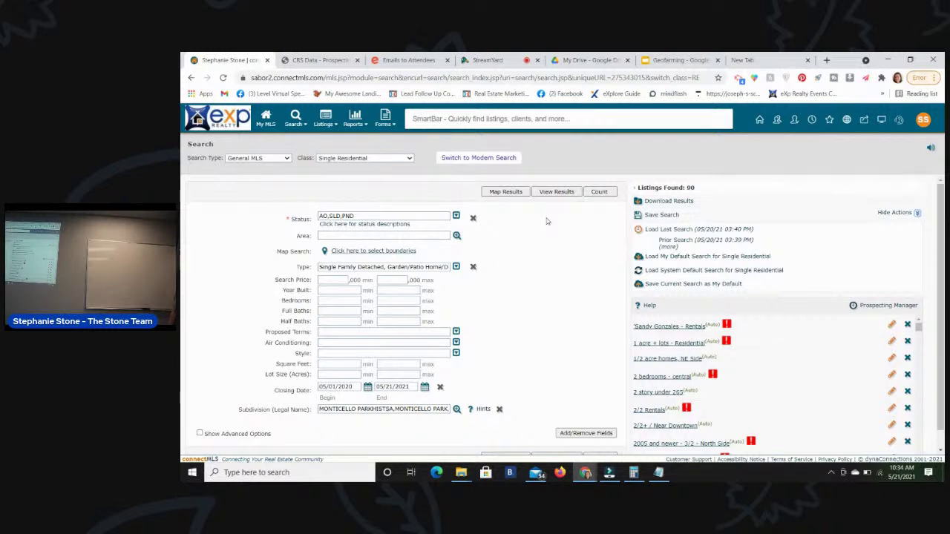
Step: Switch to CRS Data and filter the farm area's properties by an ownership duration of 5 to 12 years
click(312, 60)
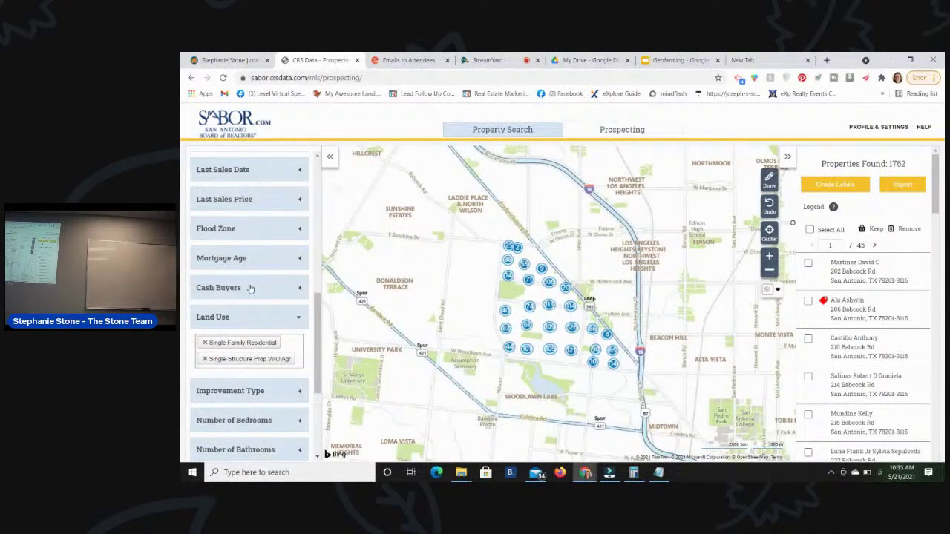
scroll(246, 278, up, 2)
scroll(246, 277, up, 5)
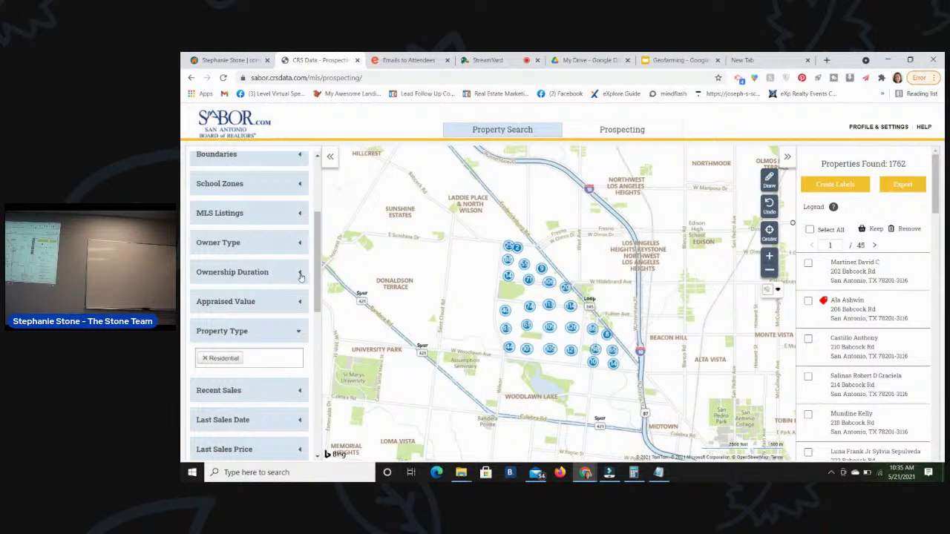
click(300, 273)
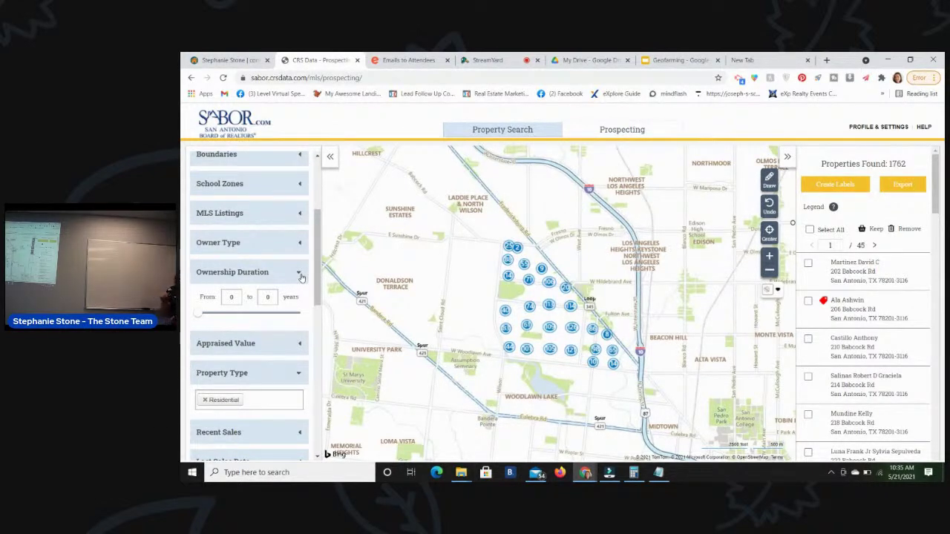
drag(198, 317, 205, 317)
click(228, 298)
text(5)
double_click(271, 297)
text(12)
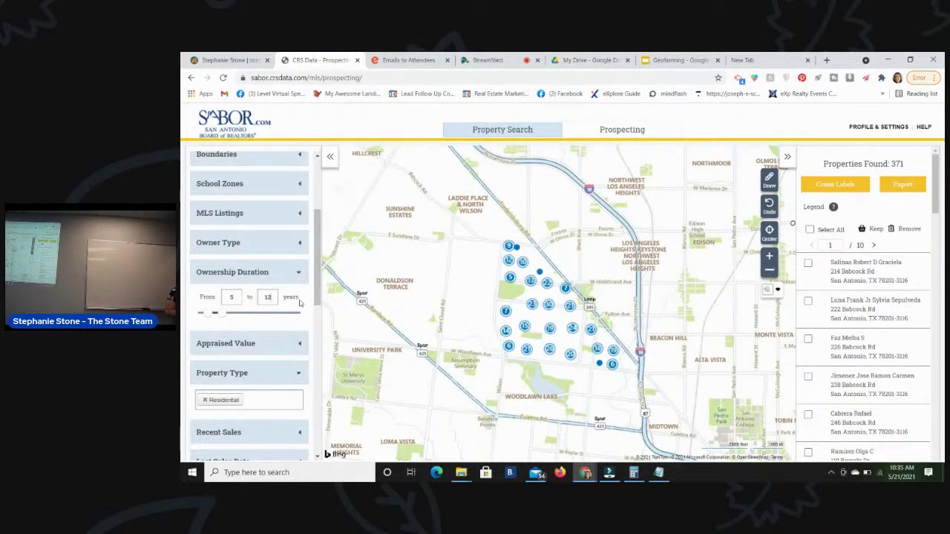
Step: Widen the ownership duration filter to a range of 4 to 13 years
click(268, 297)
key(BackSpace)
text(3)
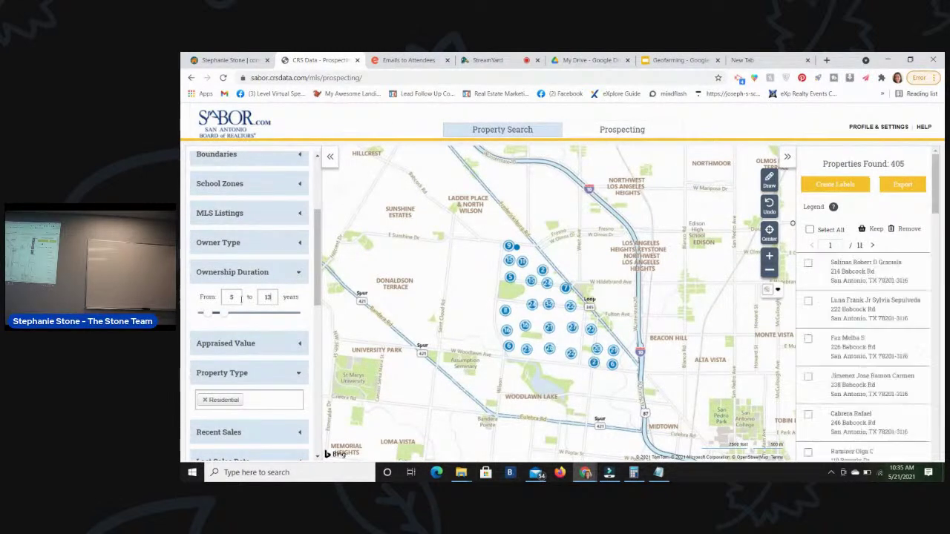
click(241, 298)
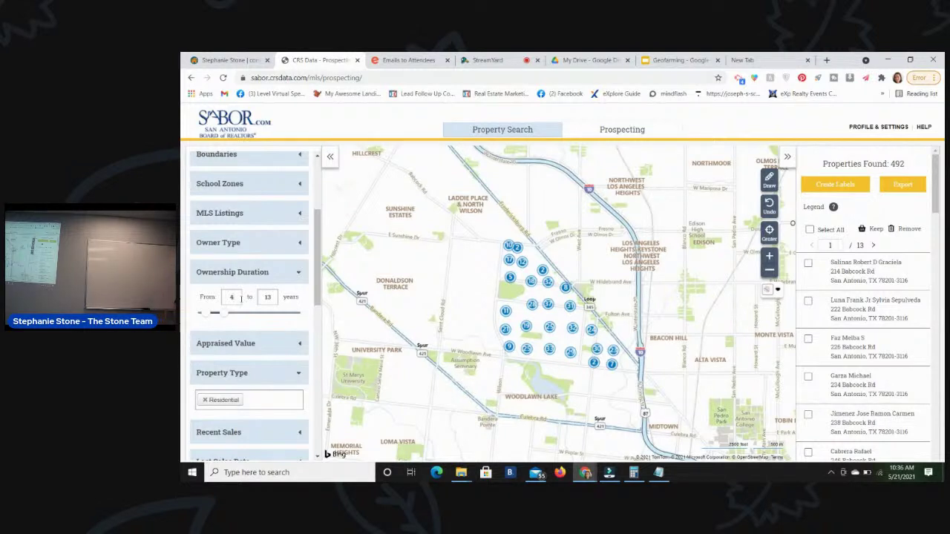
Step: Refine the property search by owner type to Owner Occupied and update the results
click(301, 245)
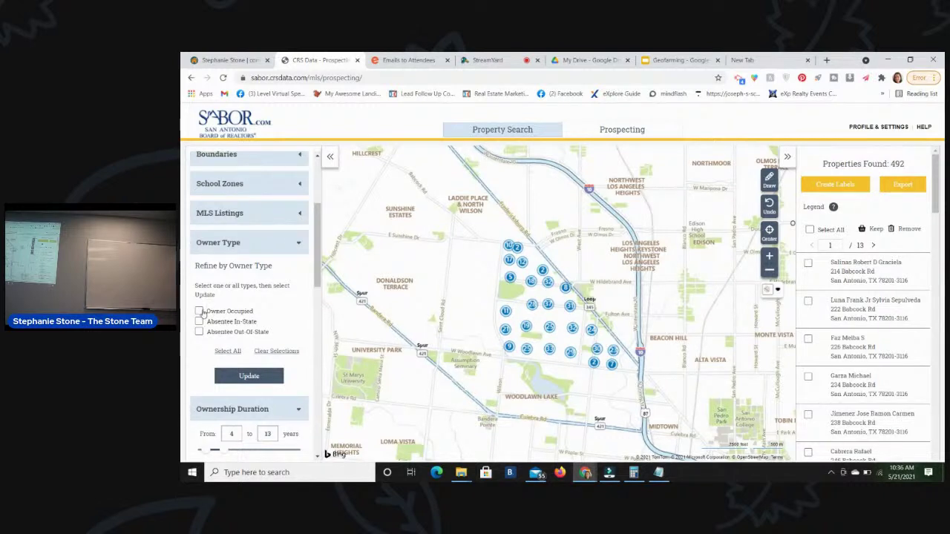
click(249, 376)
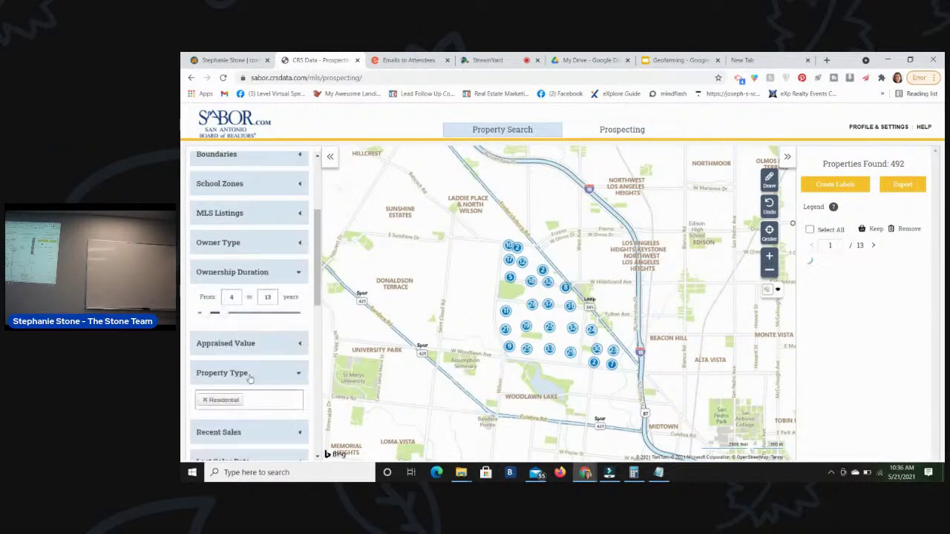